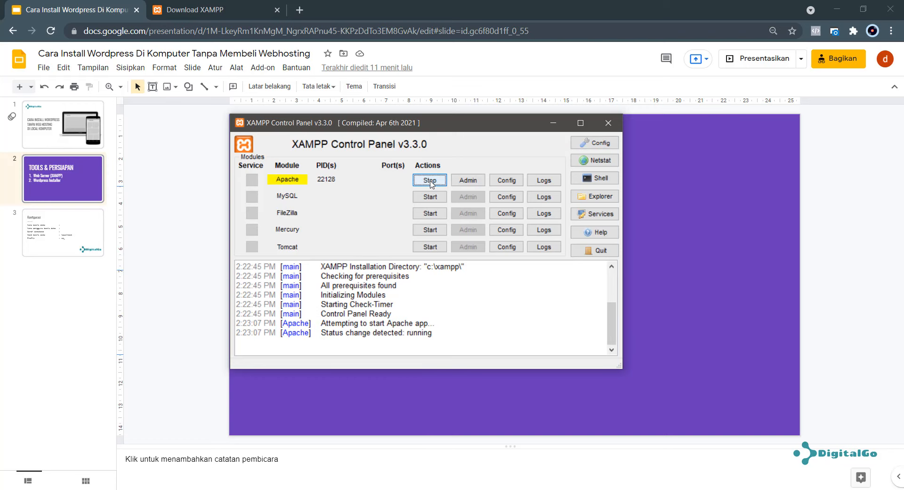
# Step: Start the MySQL module in XAMPP, and load localhost in the browser tab holding the XAMPP download page
pyautogui.click(434, 200)
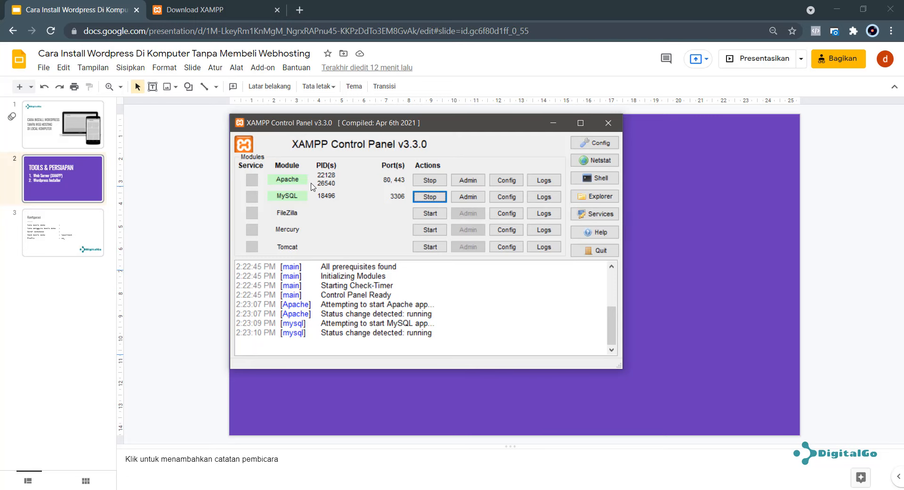
pyautogui.click(225, 10)
pyautogui.click(219, 33)
pyautogui.press('BackSpace')
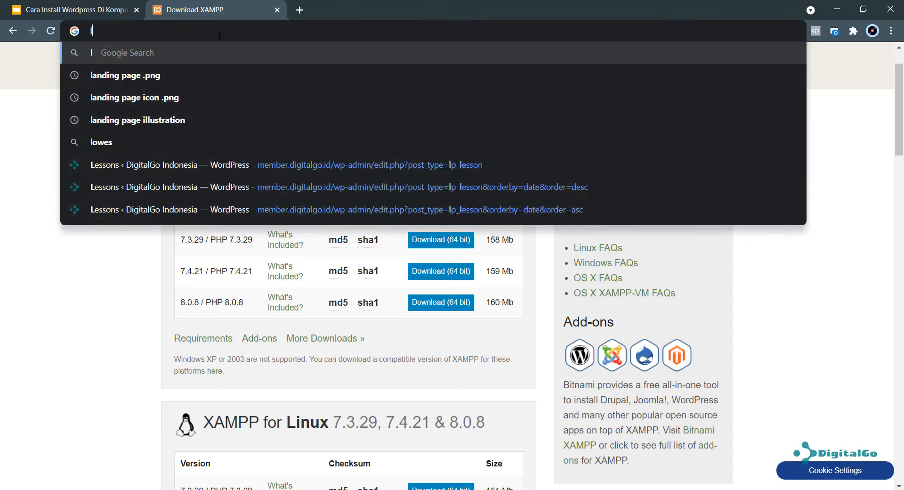
pyautogui.write('localhost')
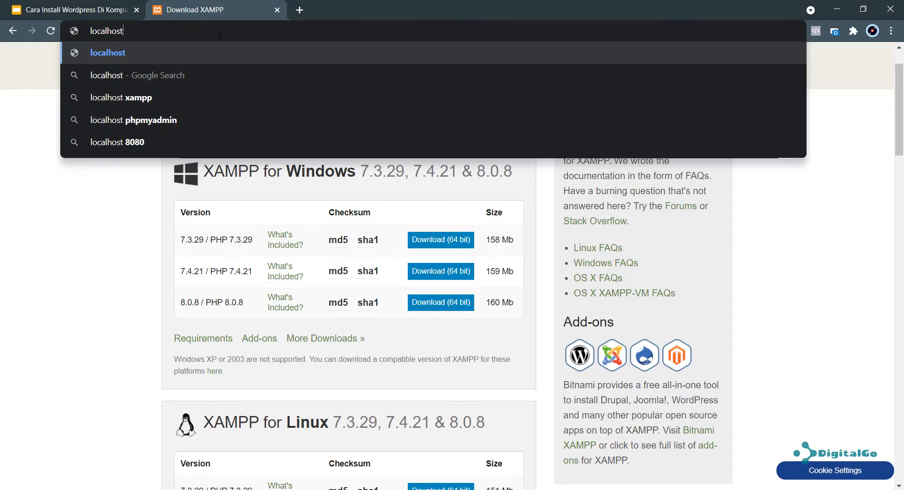
pyautogui.press('Return')
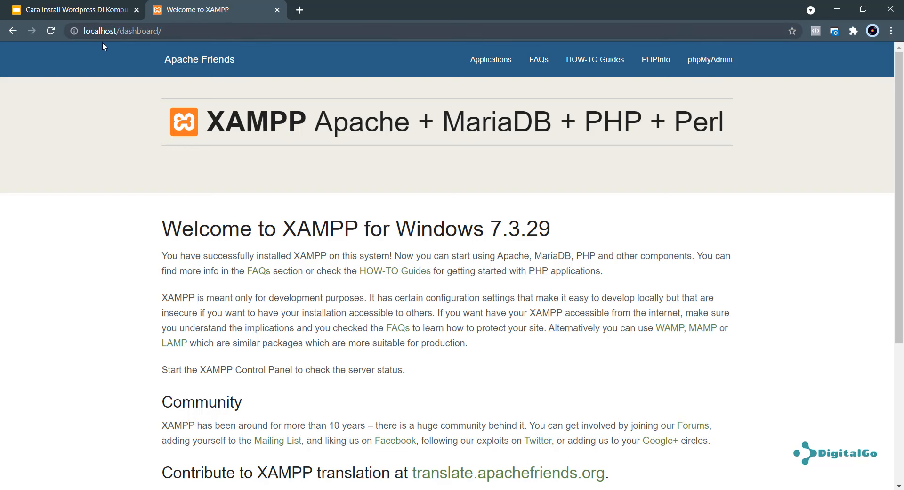
# Step: Look through the XAMPP welcome page and open phpMyAdmin from it
pyautogui.scroll(-5, 228, 219)
pyautogui.scroll(5, 365, 248)
pyautogui.click(719, 64)
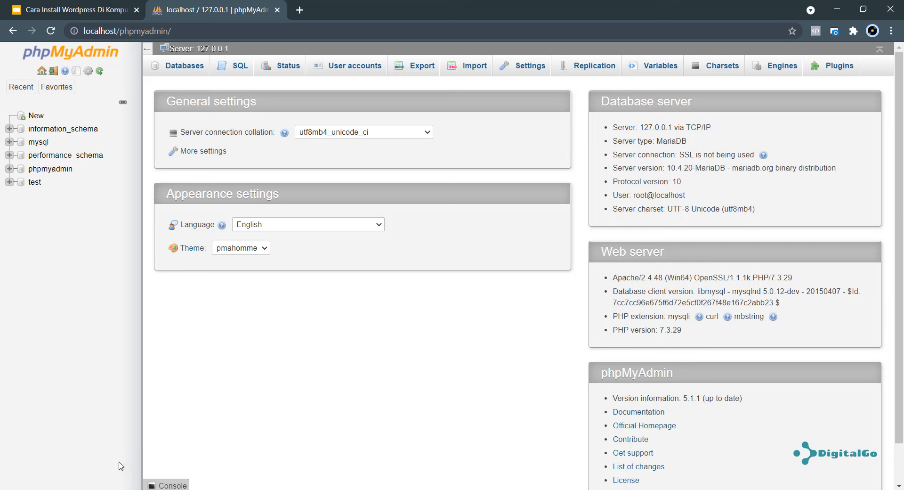
# Step: Switch to File Explorer and open the htdocs folder inside xampp on Local Disk (C:)
pyautogui.click(171, 489)
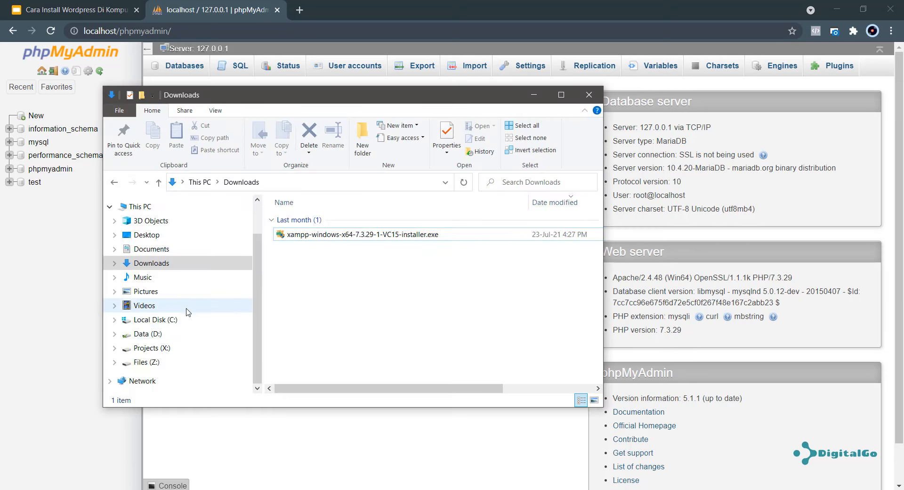
pyautogui.click(149, 320)
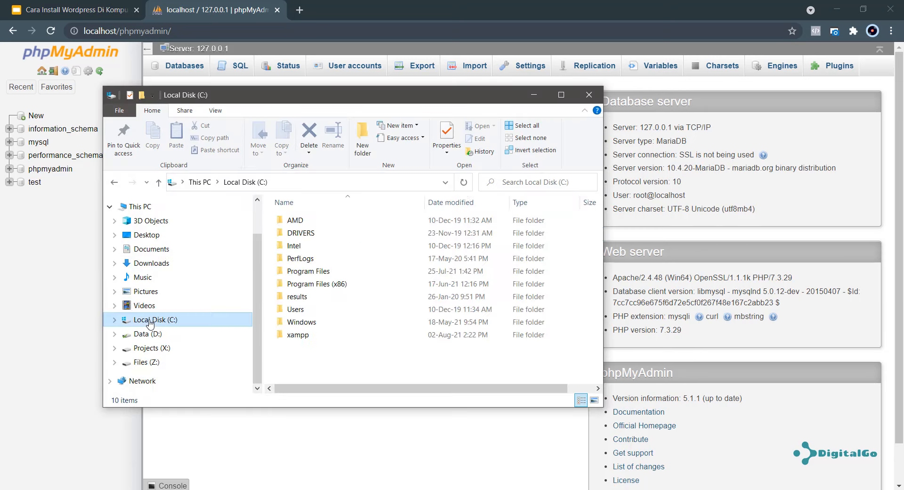
pyautogui.doubleClick(302, 337)
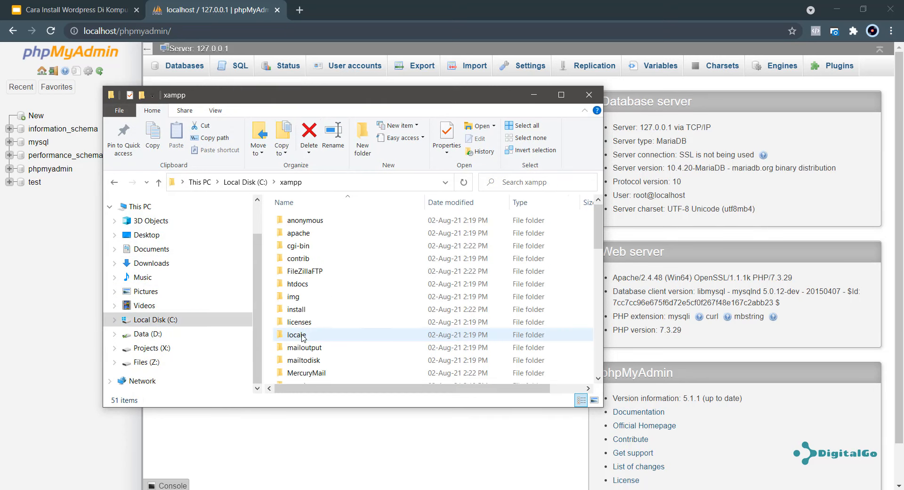
pyautogui.doubleClick(318, 284)
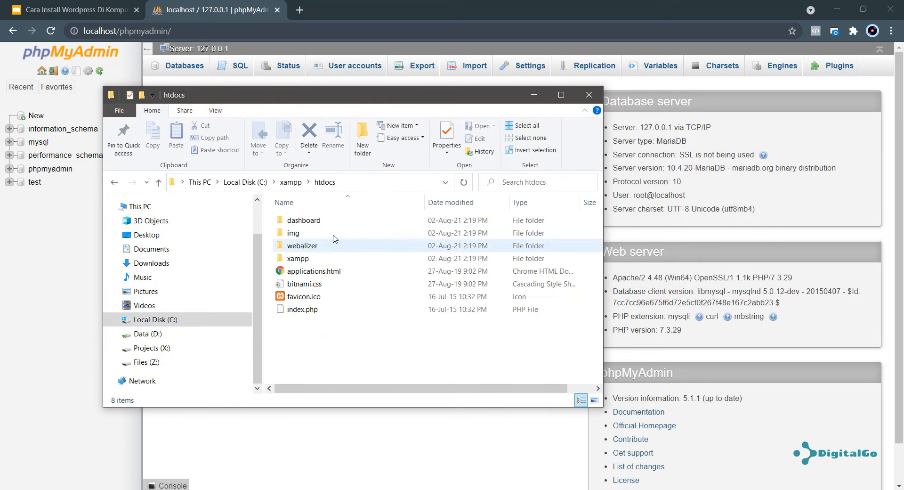
# Step: Create a folder named myweb in htdocs and open it
pyautogui.rightClick(295, 346)
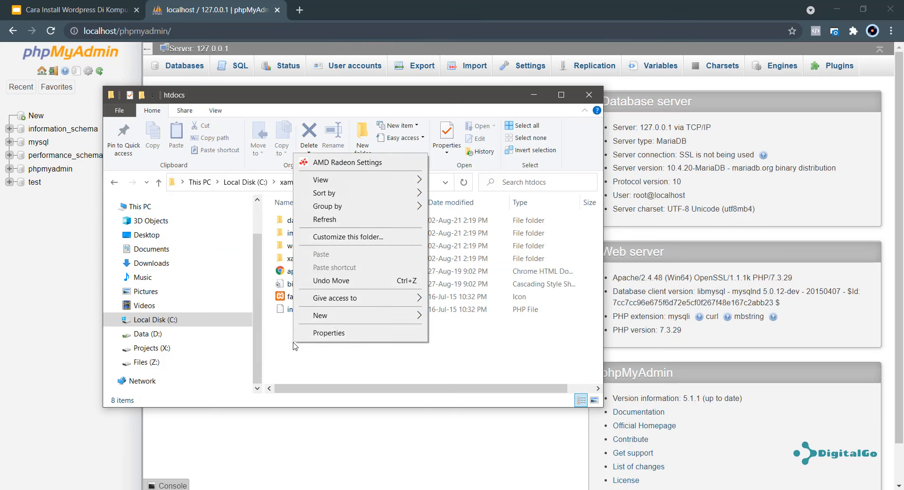
pyautogui.moveTo(414, 315)
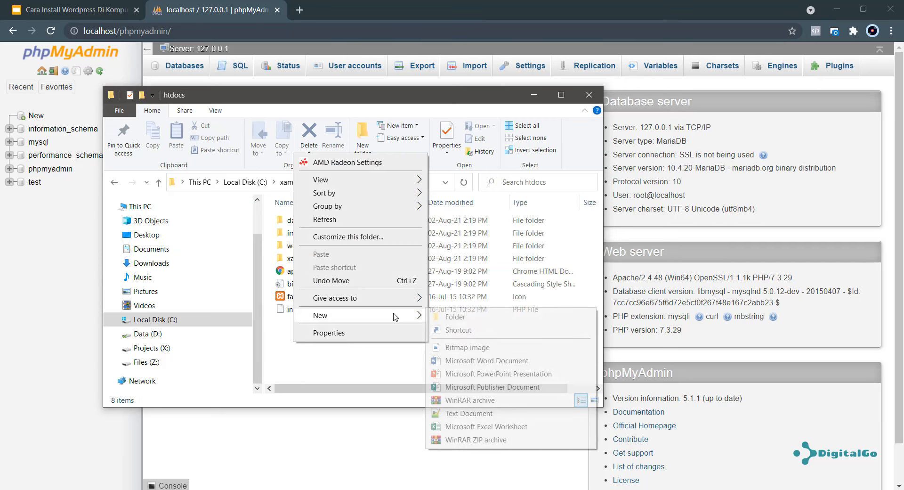
pyautogui.click(454, 320)
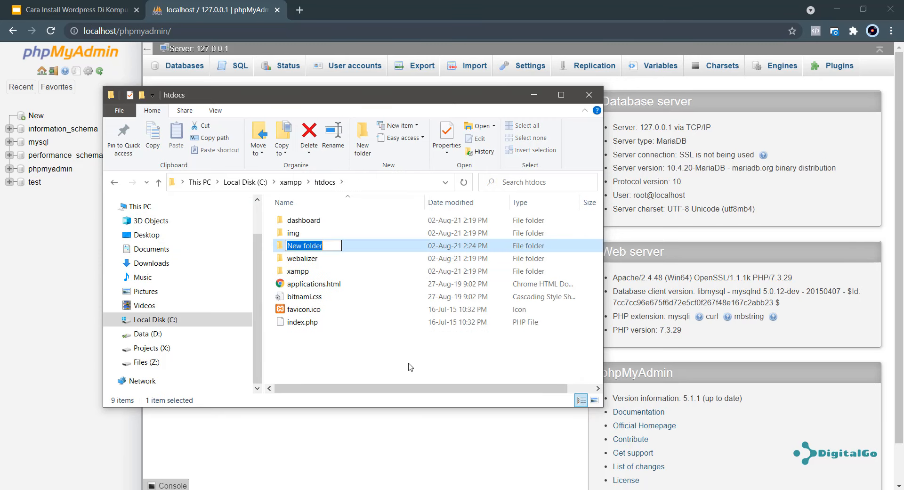
pyautogui.write('my')
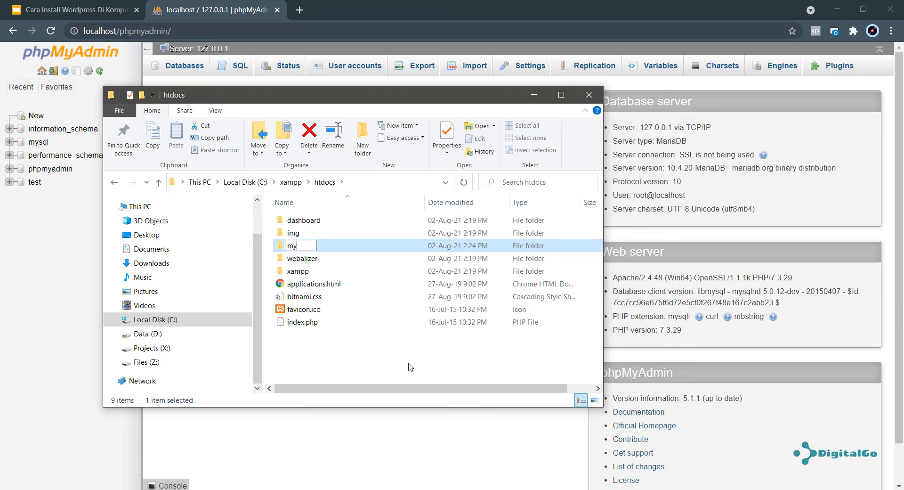
pyautogui.write('web')
pyautogui.press('Return')
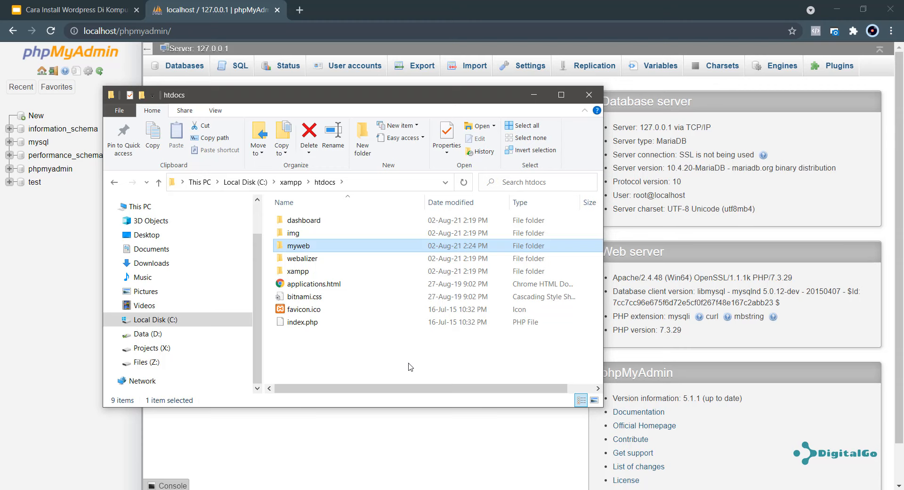
pyautogui.press('Return')
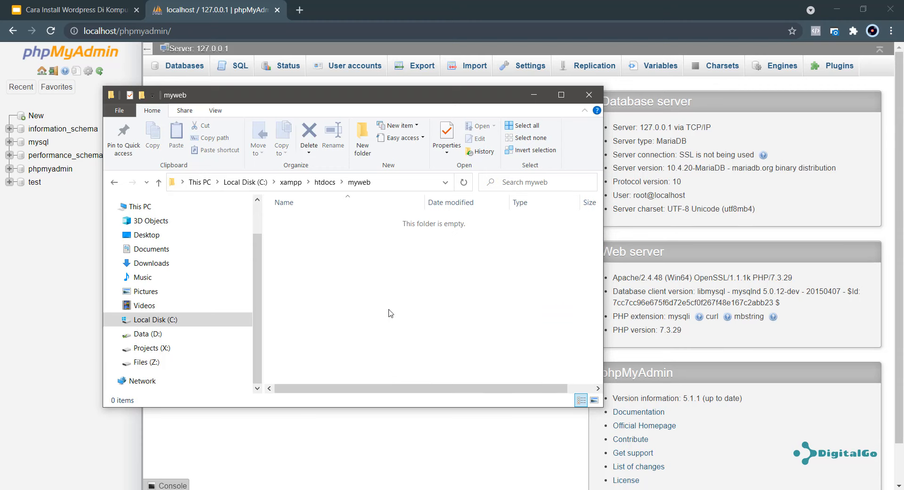
# Step: Create a text document in the myweb folder and name it index.html, accepting the changed file extension
pyautogui.rightClick(314, 249)
pyautogui.moveTo(433, 408)
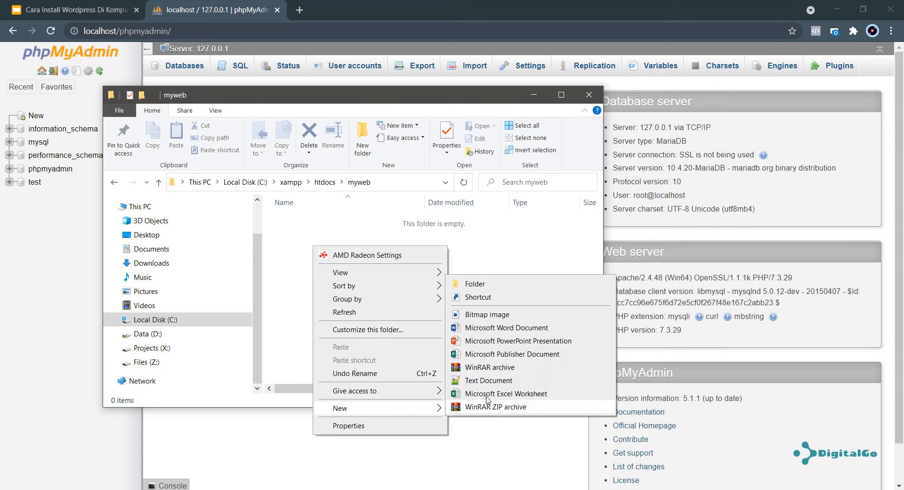
pyautogui.click(488, 380)
pyautogui.write('index.html')
pyautogui.press('Delete')
pyautogui.press('Delete')
pyautogui.press('Delete')
pyautogui.press('Delete')
pyautogui.press('Return')
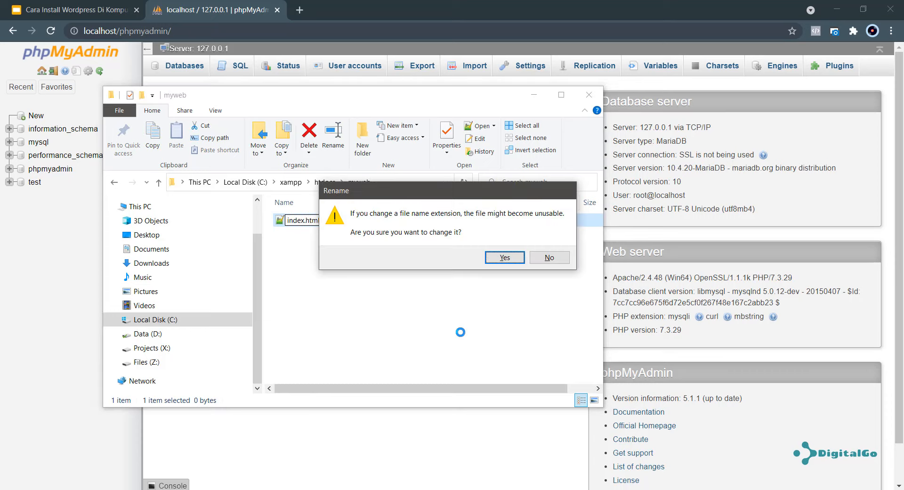
pyautogui.press('Return')
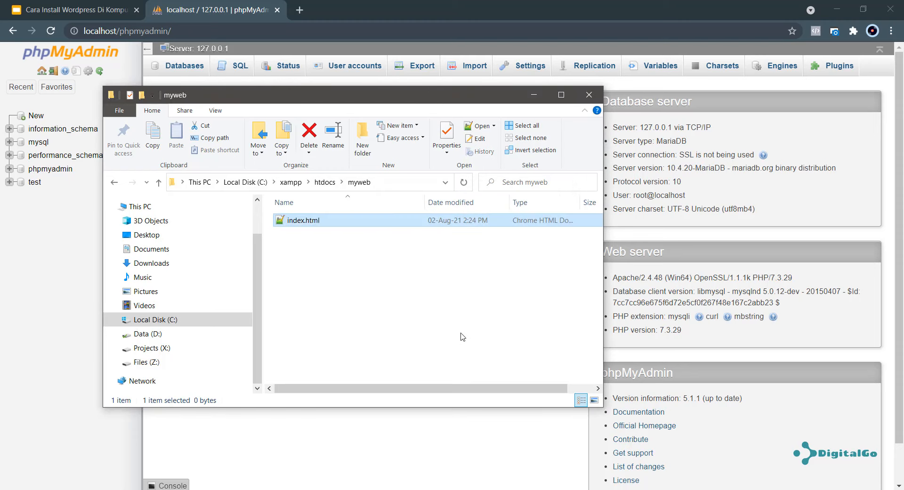
# Step: Open index.html in Notepad++, write "Hello World" on the first line and save the file
pyautogui.rightClick(299, 221)
pyautogui.click(353, 224)
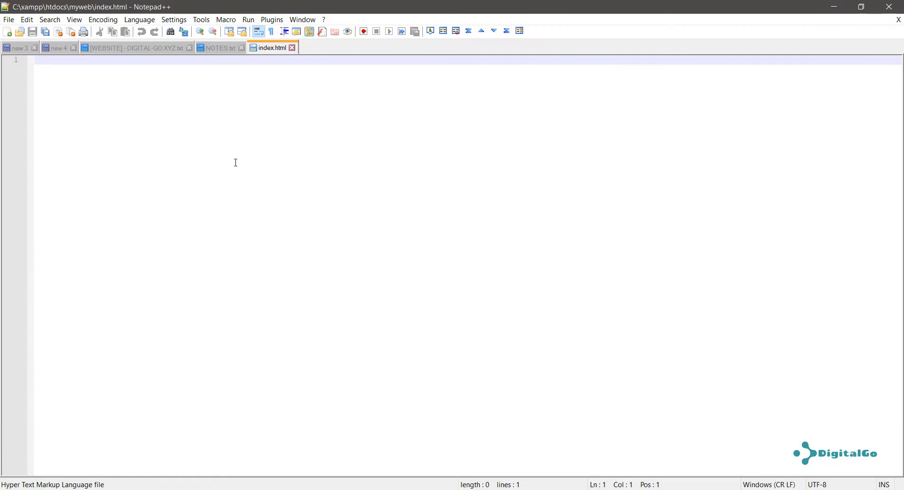
pyautogui.write('Hel')
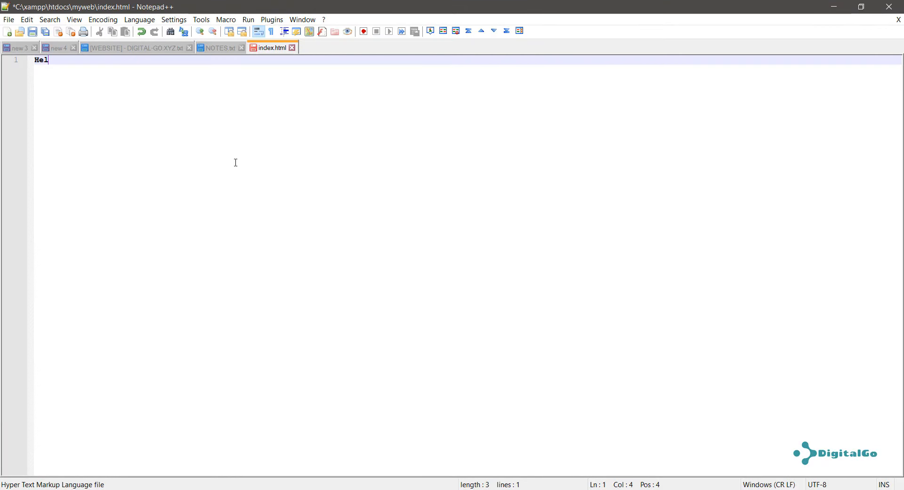
pyautogui.write('lo World')
pyautogui.hotkey('ctrl', 's')
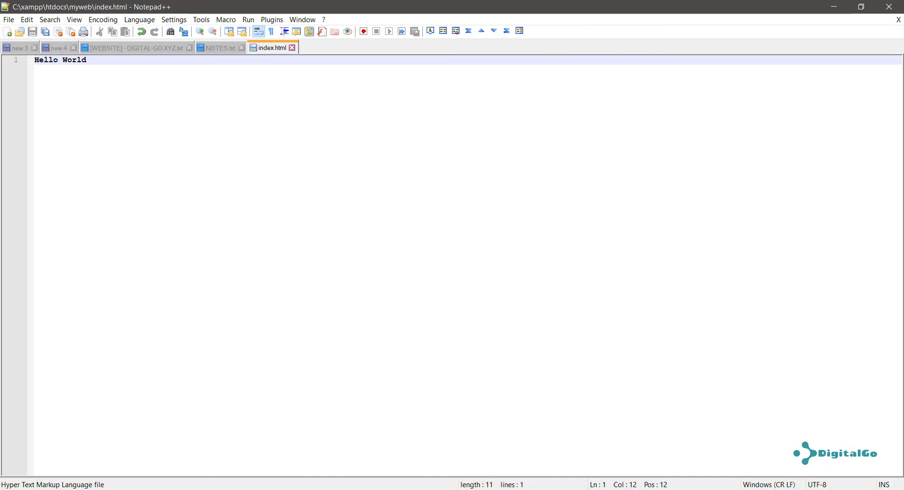
# Step: Switch to the browser and load localhost/myweb in a new tab, continuing past the Kaspersky certificate warning
pyautogui.hotkey('alt', 'Tab')
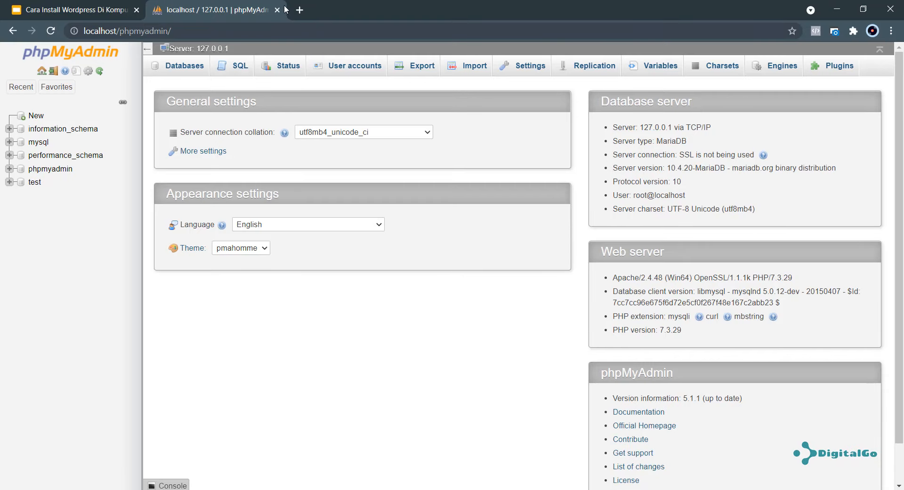
pyautogui.click(299, 10)
pyautogui.write('localhost')
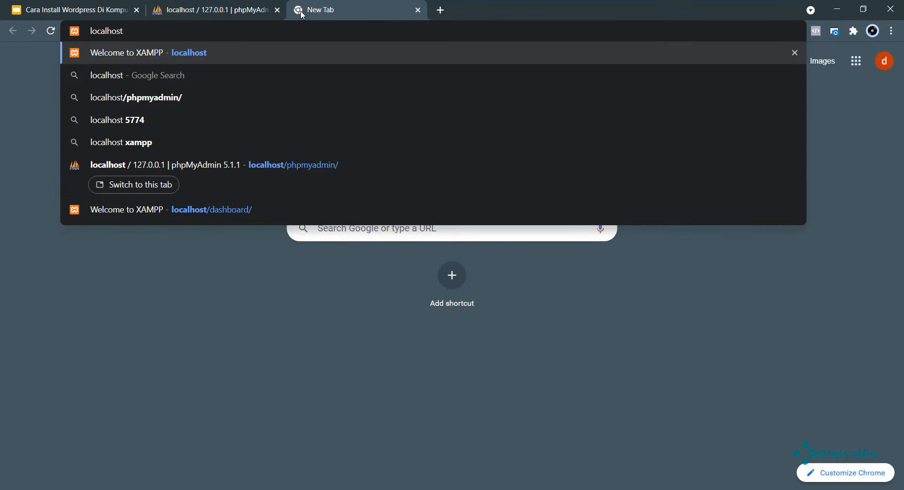
pyautogui.write('/')
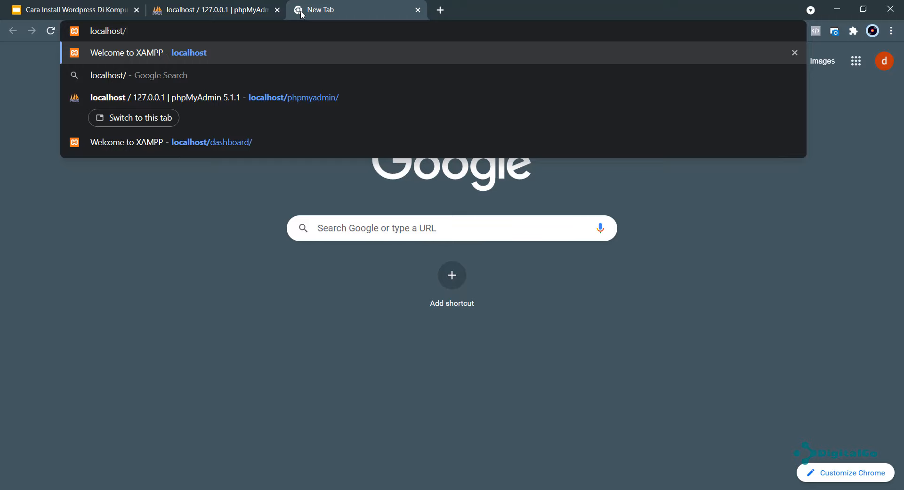
pyautogui.write('myweb')
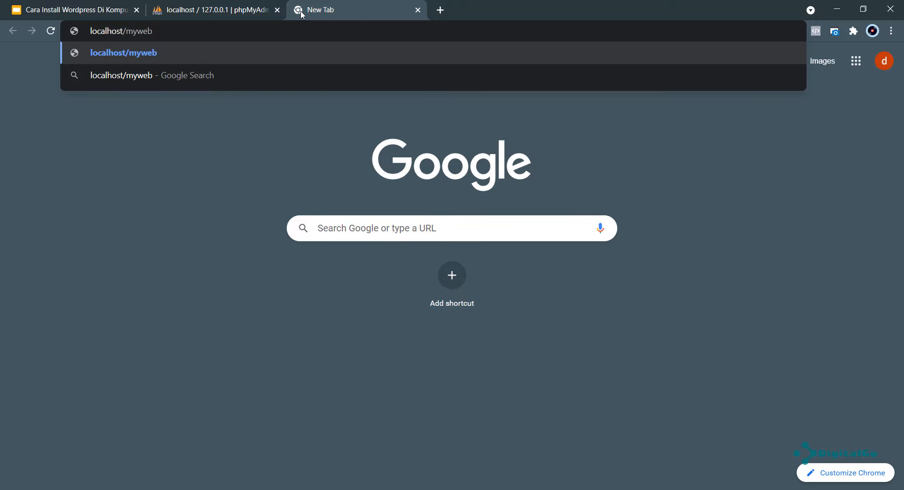
pyautogui.press('Return')
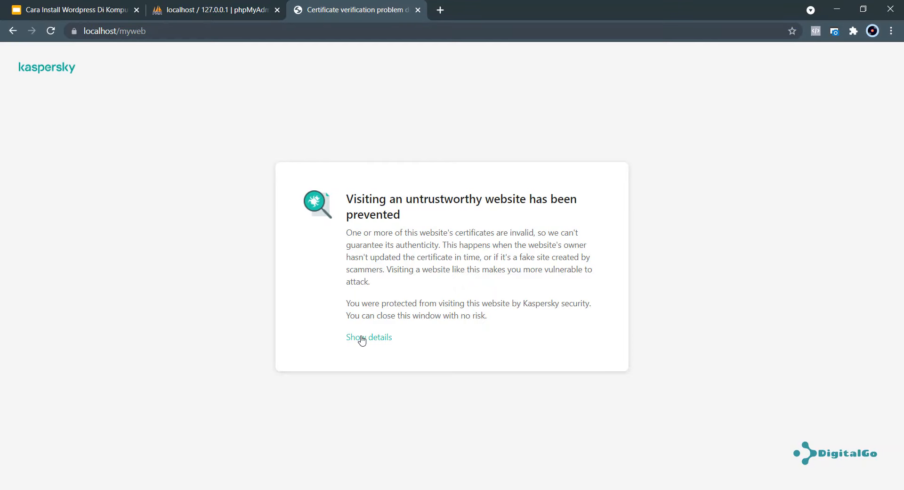
pyautogui.click(361, 338)
pyautogui.click(481, 374)
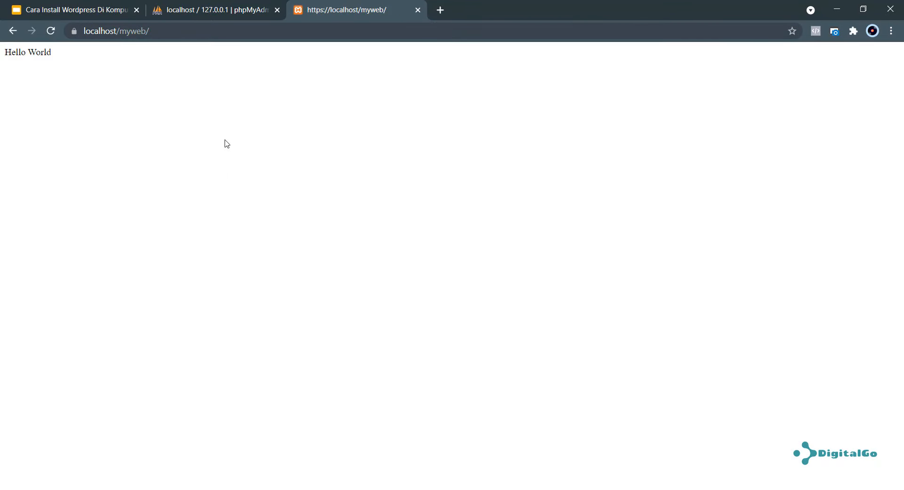
pyautogui.moveTo(51, 56); pyautogui.dragTo(77, 78)
# Step: Switch to File Explorer to show the myweb folder's location inside htdocs, and return to the browser
pyautogui.hotkey('alt', 'Tab')
pyautogui.click(366, 303)
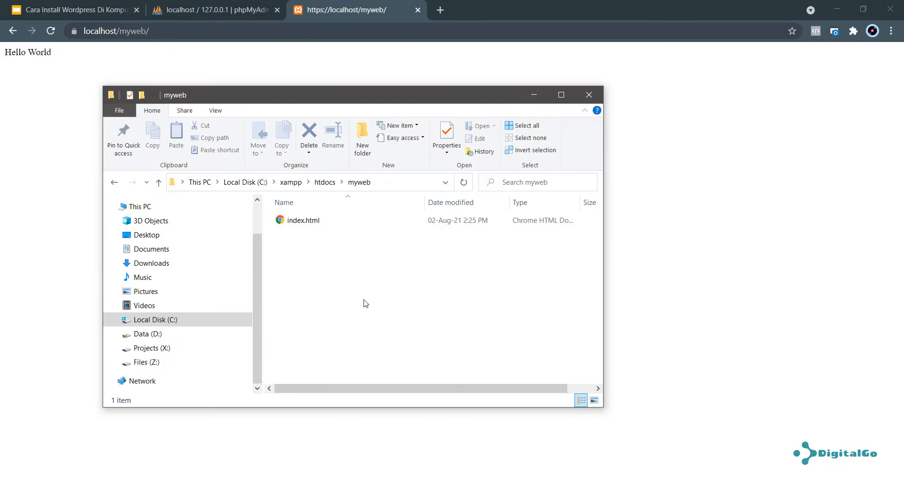
pyautogui.press('BackSpace')
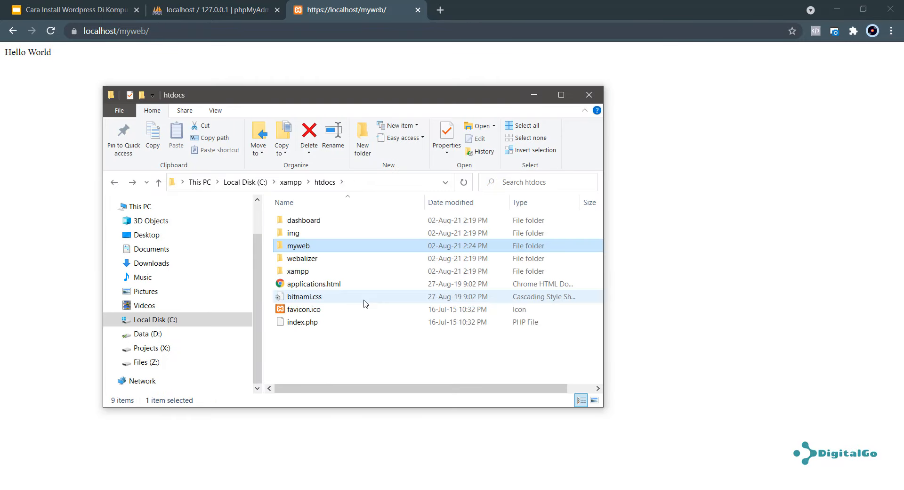
pyautogui.click(326, 364)
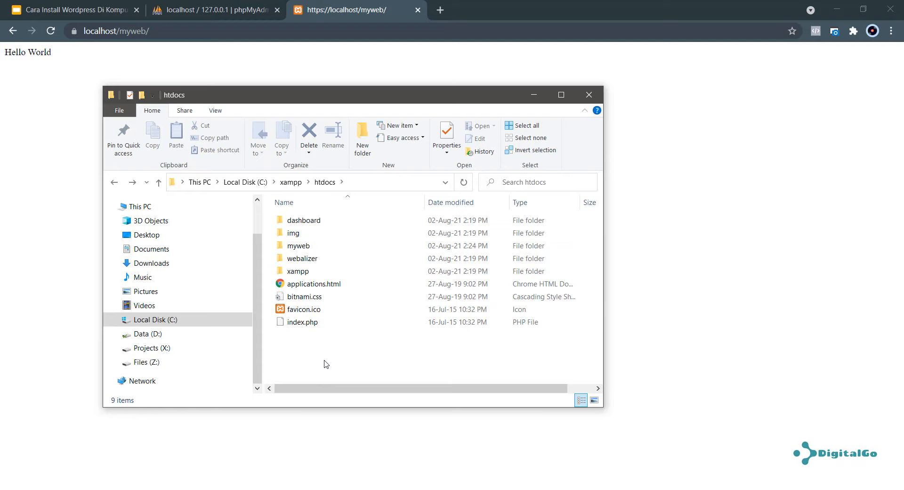
pyautogui.click(708, 259)
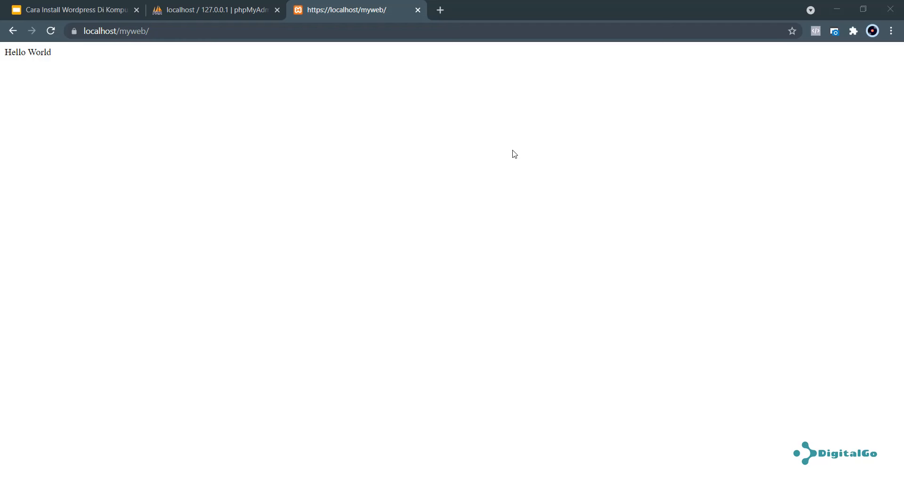
# Step: Open an empty browser tab and review the Web Server (XAMPP) and Wordpress Installer entries on the Tools & Persiapan slide
pyautogui.click(440, 10)
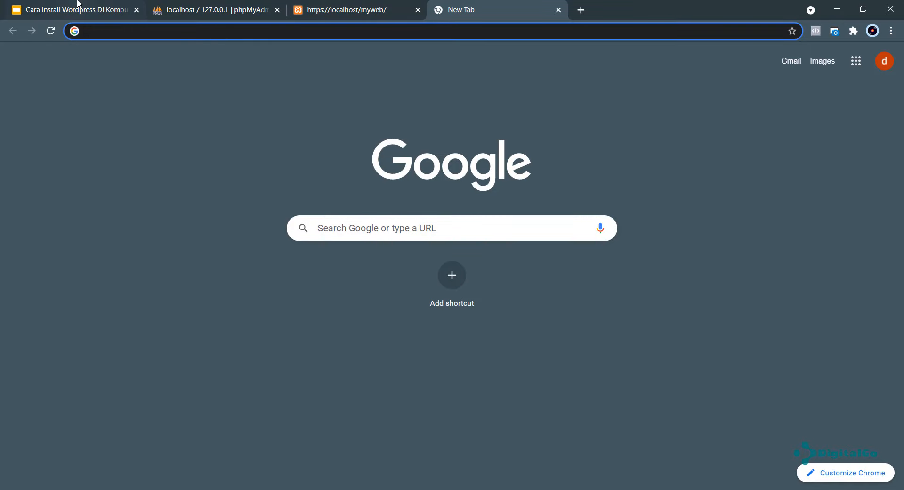
pyautogui.click(78, 5)
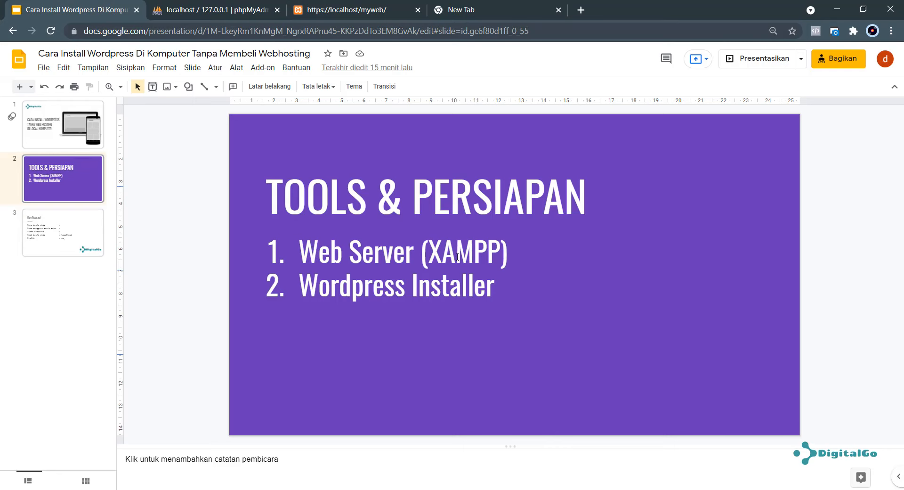
pyautogui.moveTo(457, 256); pyautogui.dragTo(299, 255)
pyautogui.click(503, 255)
pyautogui.moveTo(495, 285); pyautogui.dragTo(318, 281)
# Step: Search the web for "wordpress download" in the empty tab and open the WordPress.org Indonesia download page
pyautogui.click(484, 6)
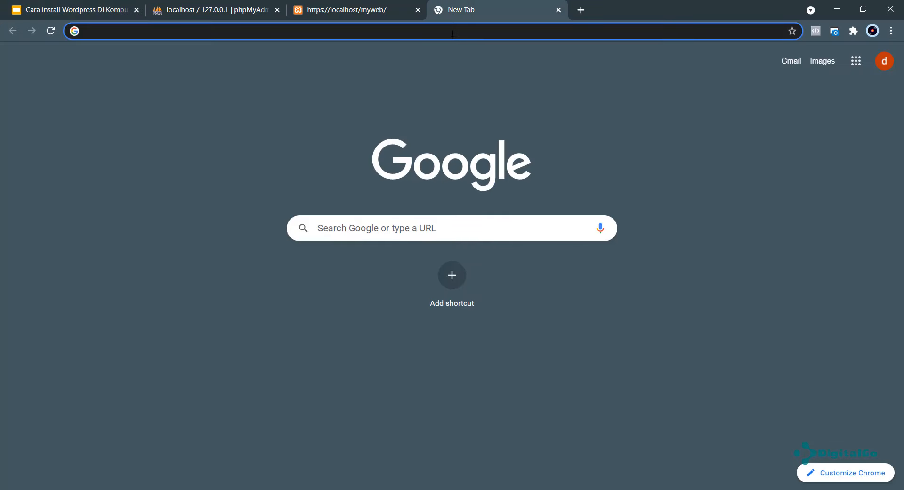
pyautogui.write('wordpr')
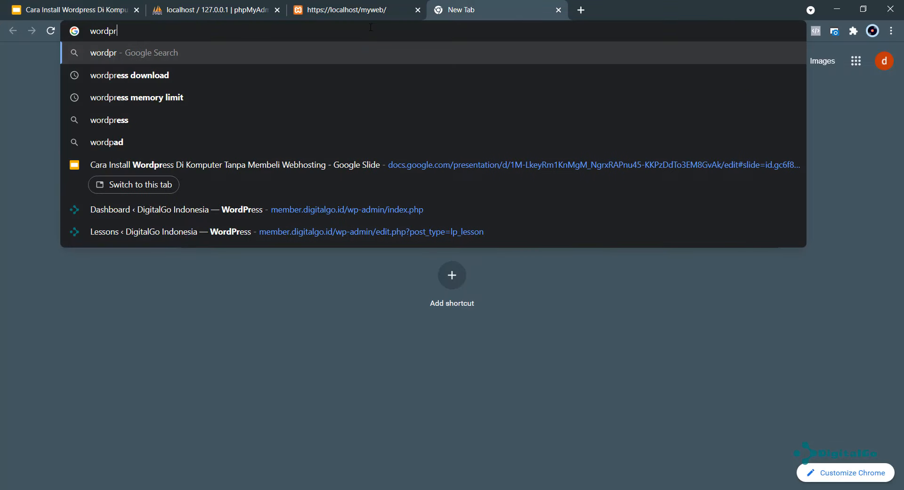
pyautogui.write('ess download')
pyautogui.press('Return')
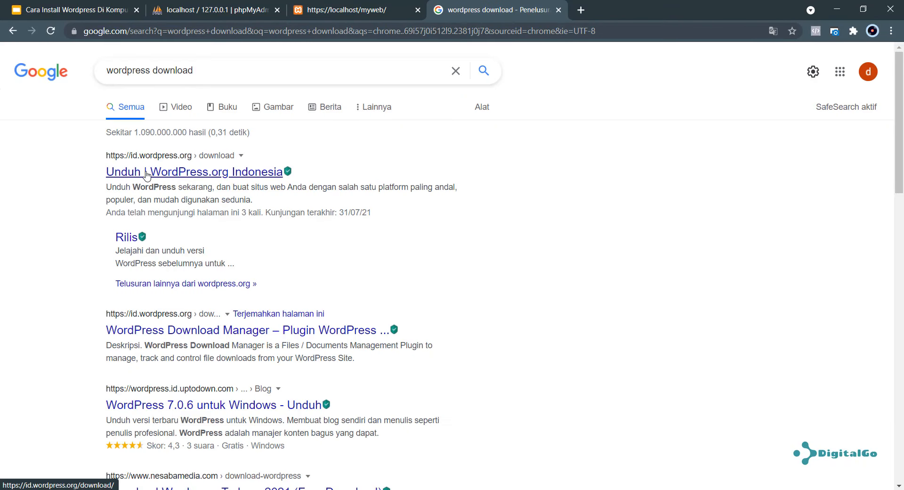
pyautogui.click(146, 175)
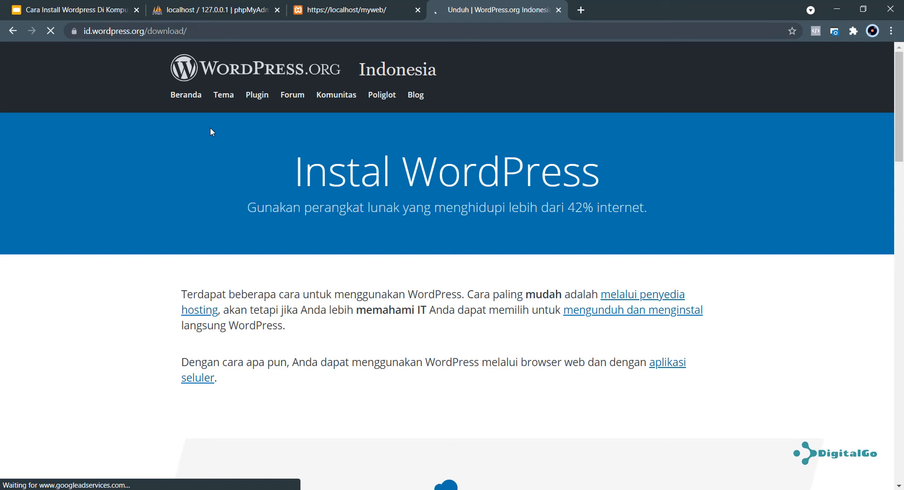
# Step: Go to the WordPress 5.8 download on the page, and switch to File Explorer to locate wordpress-5.8.zip in Downloads
pyautogui.moveTo(112, 31); pyautogui.dragTo(154, 31)
pyautogui.click(93, 313)
pyautogui.scroll(-16, 414, 272)
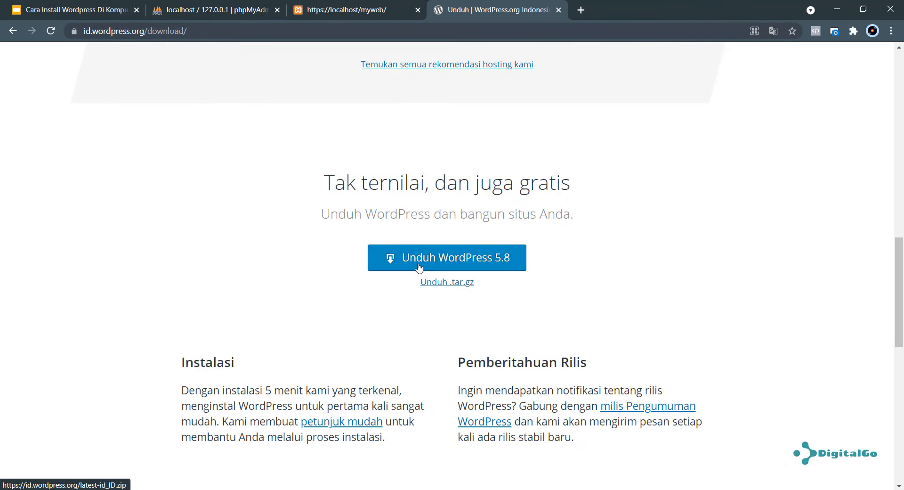
pyautogui.click(469, 262)
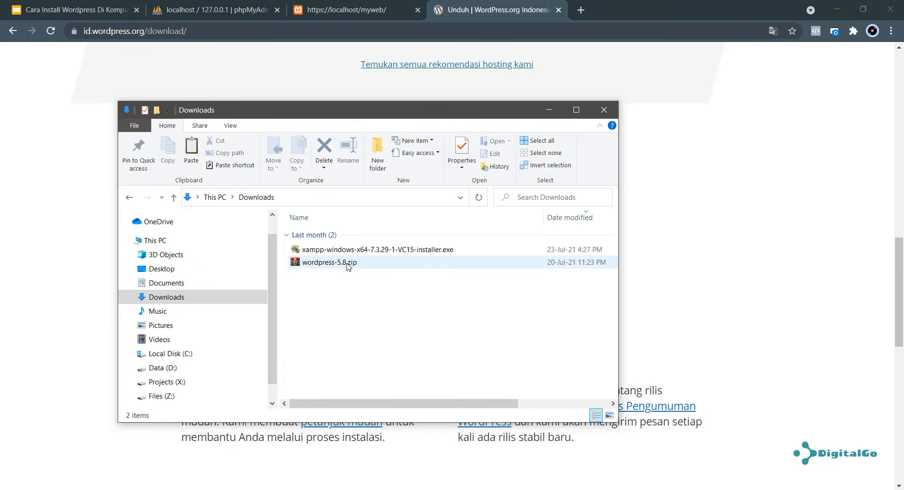
pyautogui.click(348, 264)
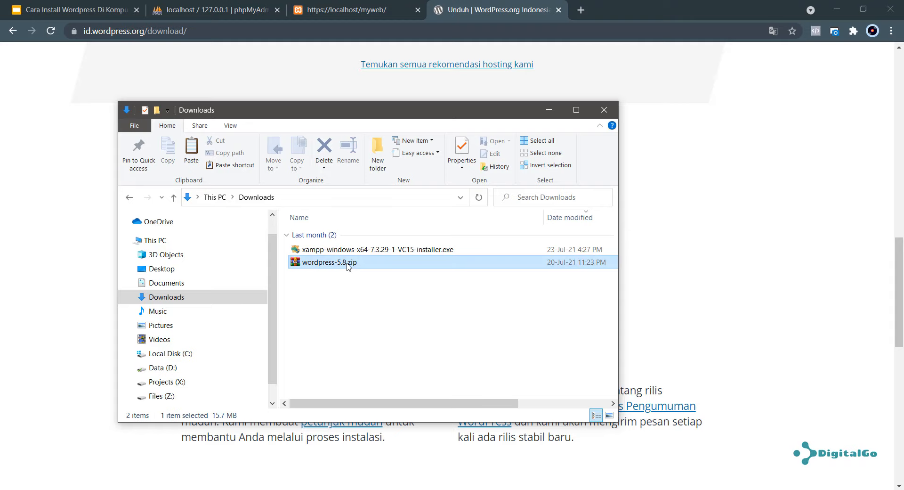
pyautogui.click(361, 309)
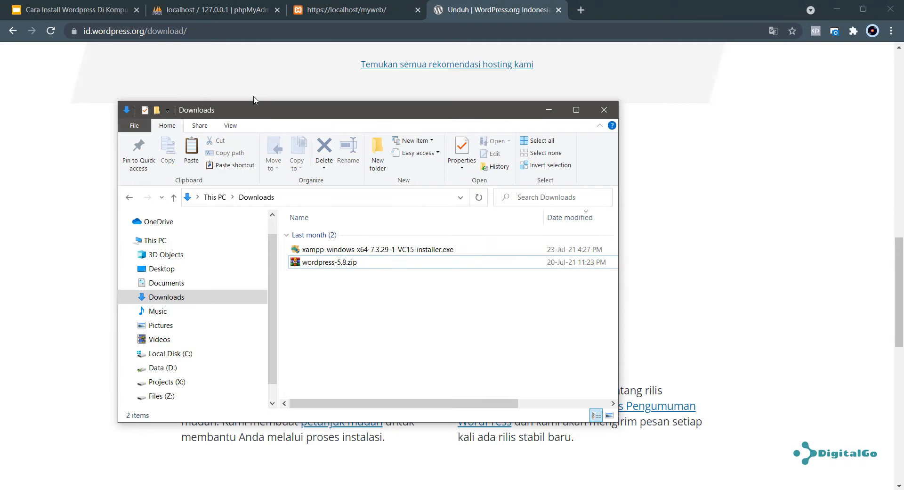
# Step: Bring the localhost/myweb page forward in the browser, and copy wordpress-5.8.zip from Downloads into C:\xampp\htdocs in File Explorer
pyautogui.click(320, 11)
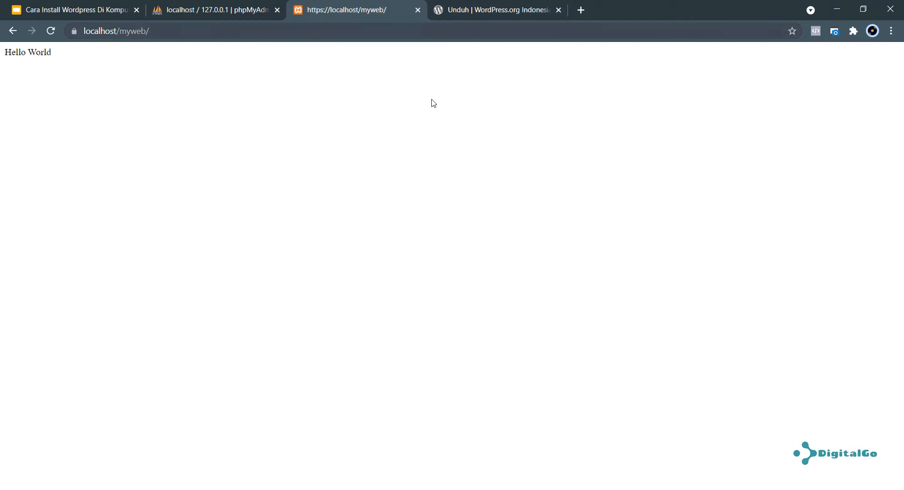
pyautogui.hotkey('alt', 'Tab')
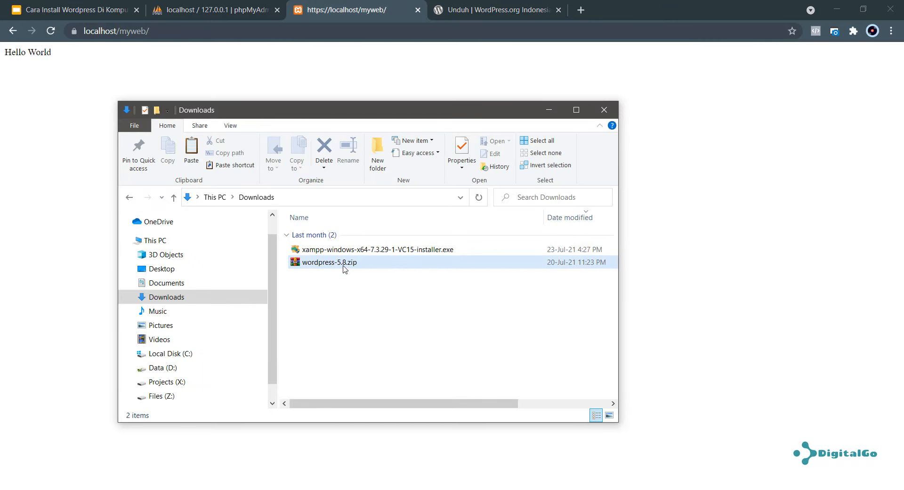
pyautogui.click(344, 267)
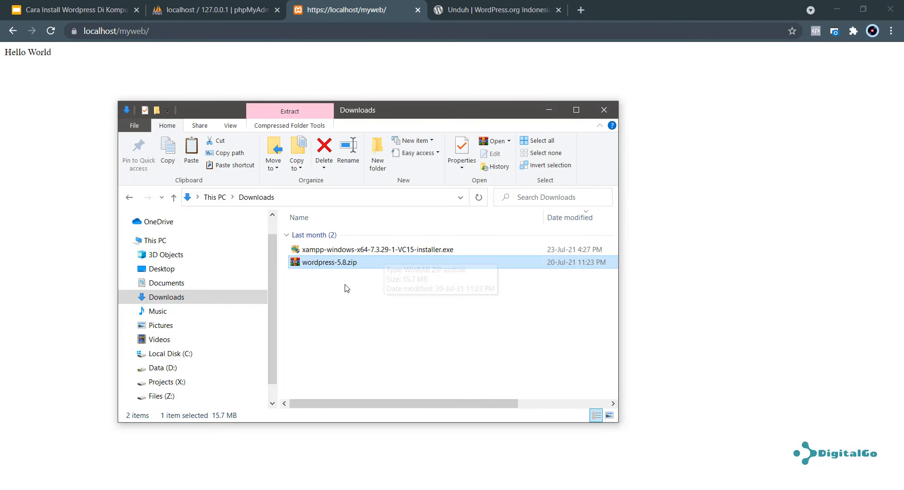
pyautogui.rightClick(343, 267)
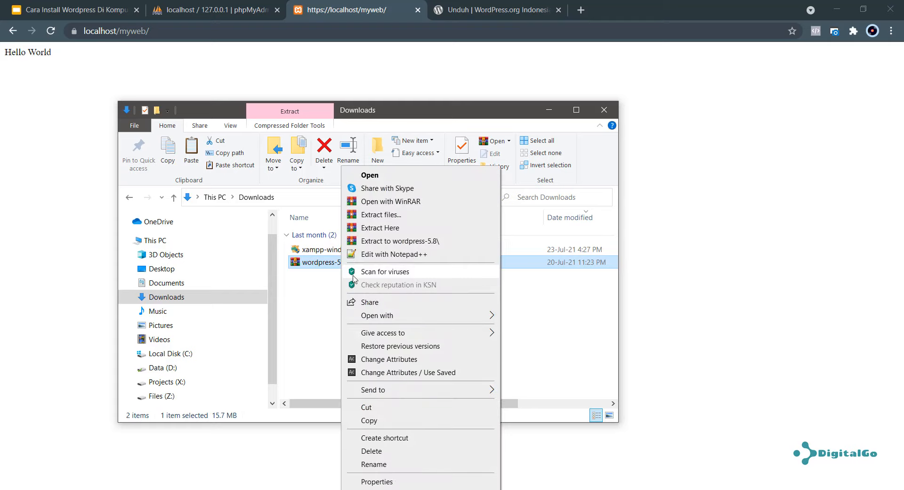
pyautogui.click(398, 420)
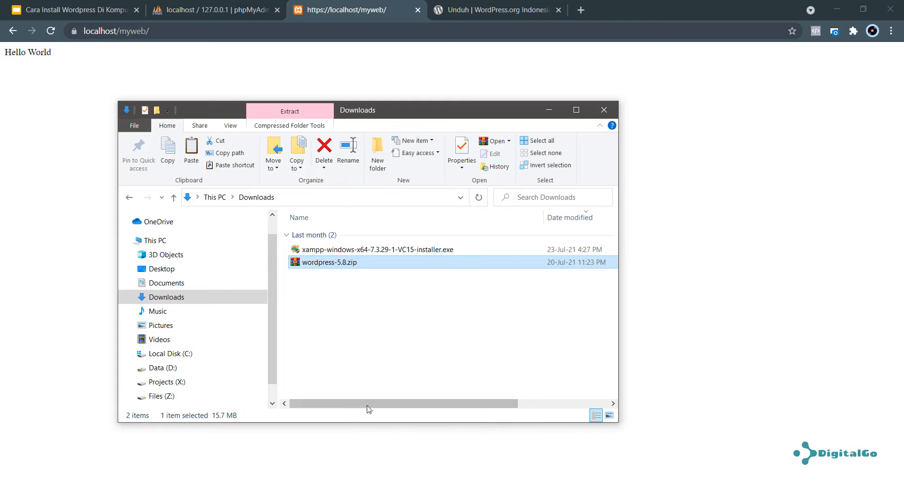
pyautogui.click(187, 359)
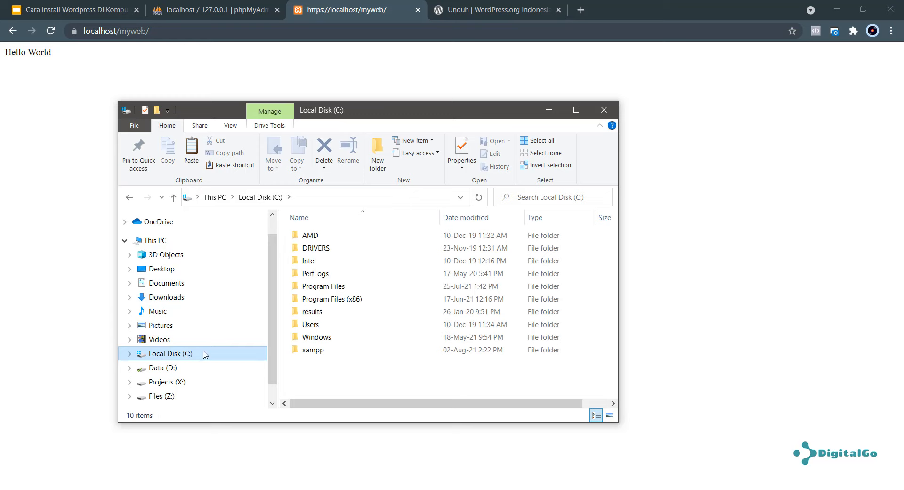
pyautogui.doubleClick(331, 354)
pyautogui.doubleClick(331, 300)
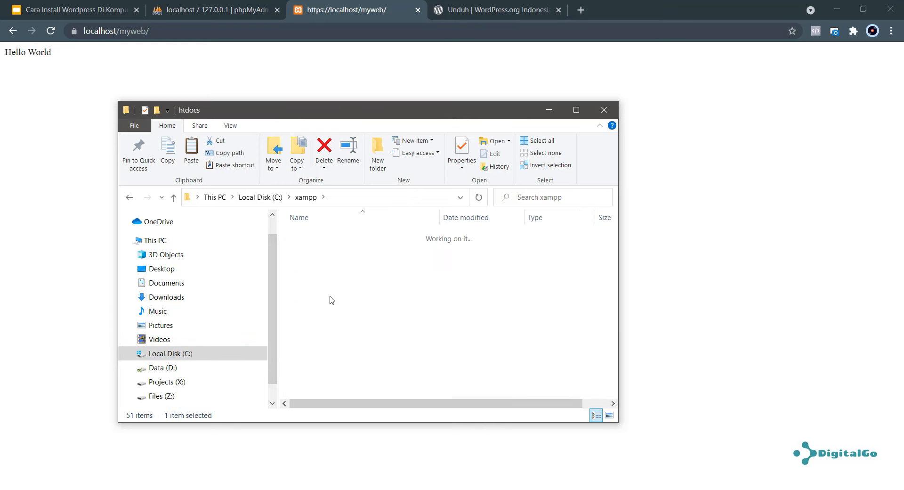
pyautogui.rightClick(351, 369)
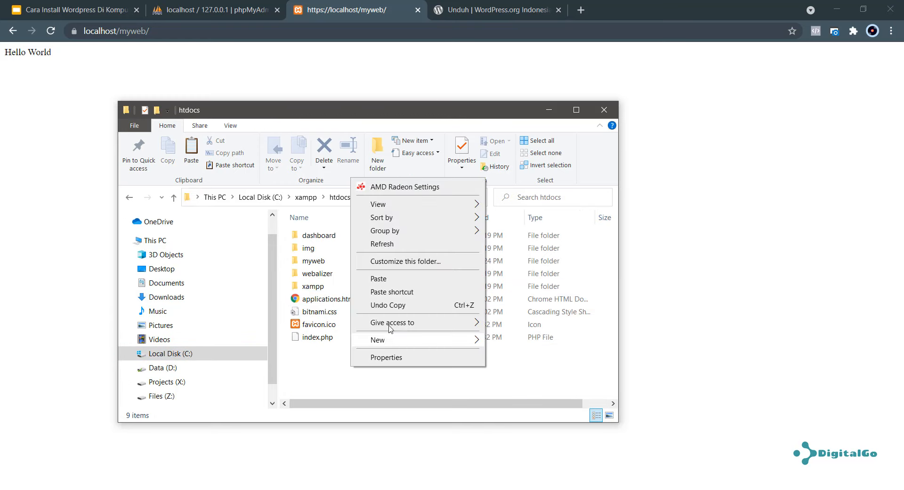
pyautogui.click(406, 281)
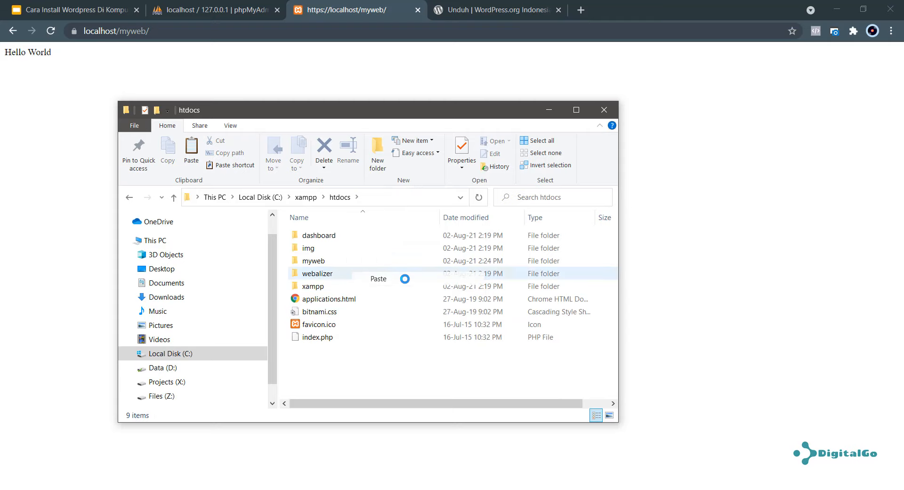
# Step: Extract wordpress-5.8.zip directly into the htdocs folder
pyautogui.click(349, 352)
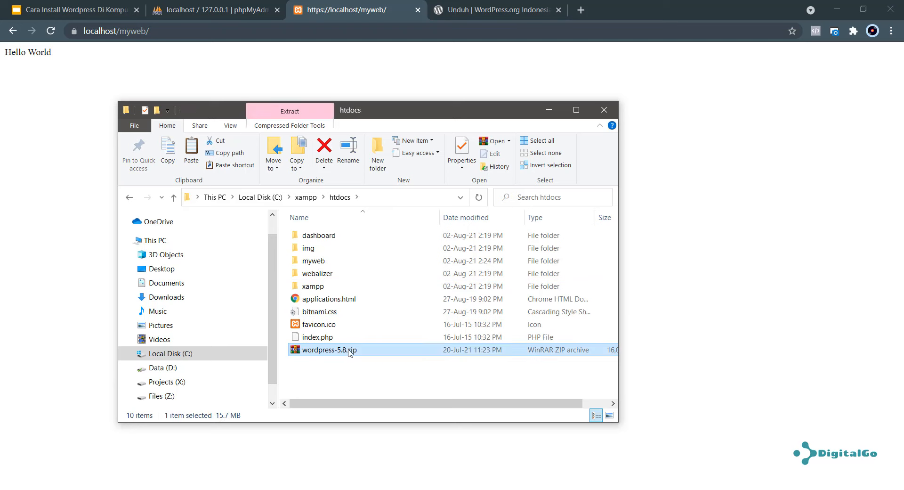
pyautogui.rightClick(349, 352)
pyautogui.click(428, 103)
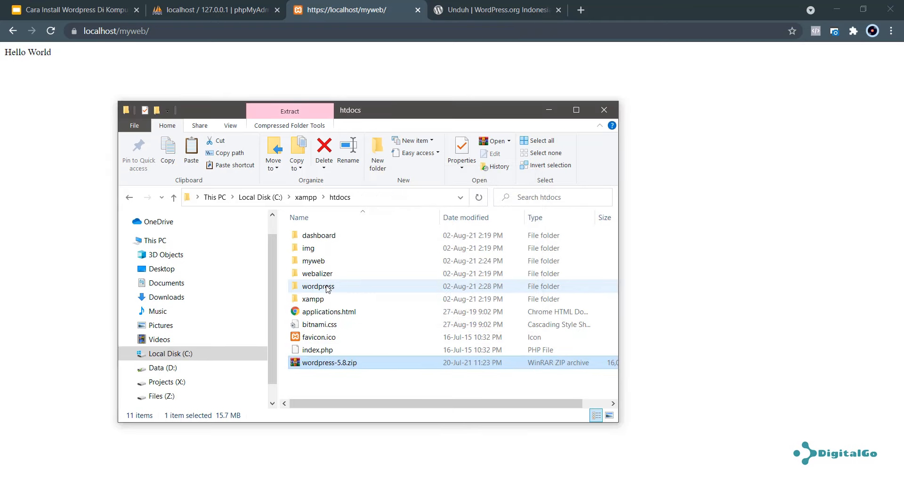
# Step: Rename the extracted wordpress folder in htdocs as digitalgo
pyautogui.click(328, 288)
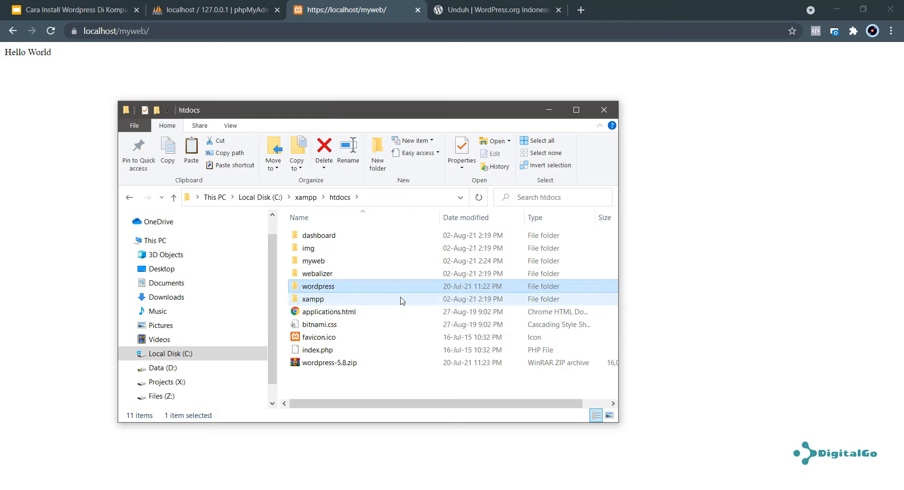
pyautogui.press('F2')
pyautogui.write('digitalg')
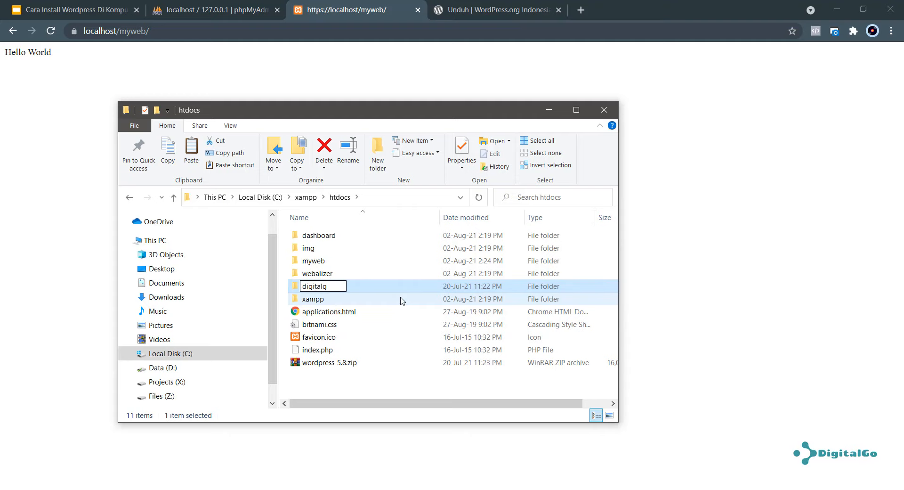
pyautogui.write('o')
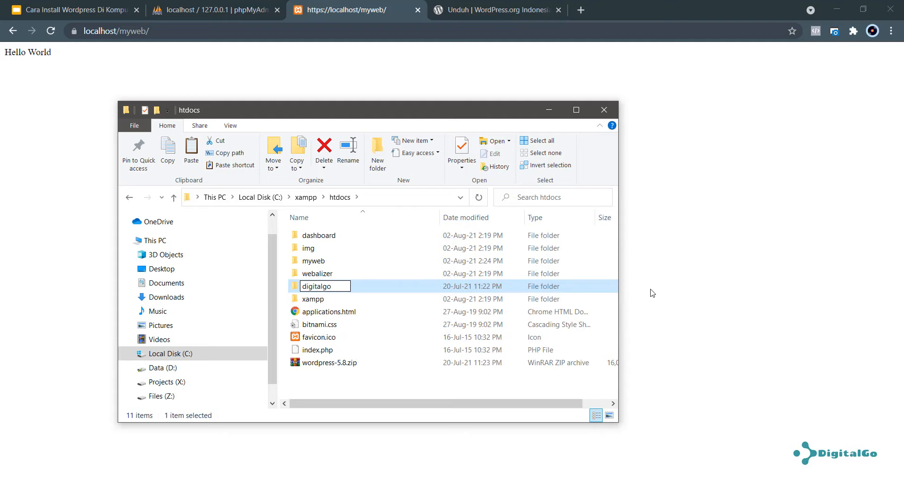
pyautogui.click(706, 296)
# Step: Switch to the browser and change the localhost/myweb address to localhost/digitalgo to load the WordPress site
pyautogui.hotkey('alt', 'Tab')
pyautogui.click(155, 62)
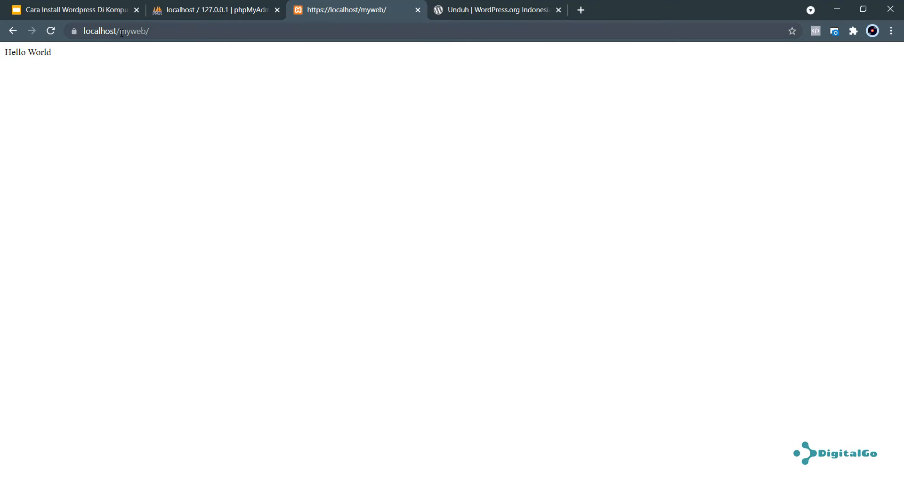
pyautogui.moveTo(122, 33); pyautogui.dragTo(220, 50)
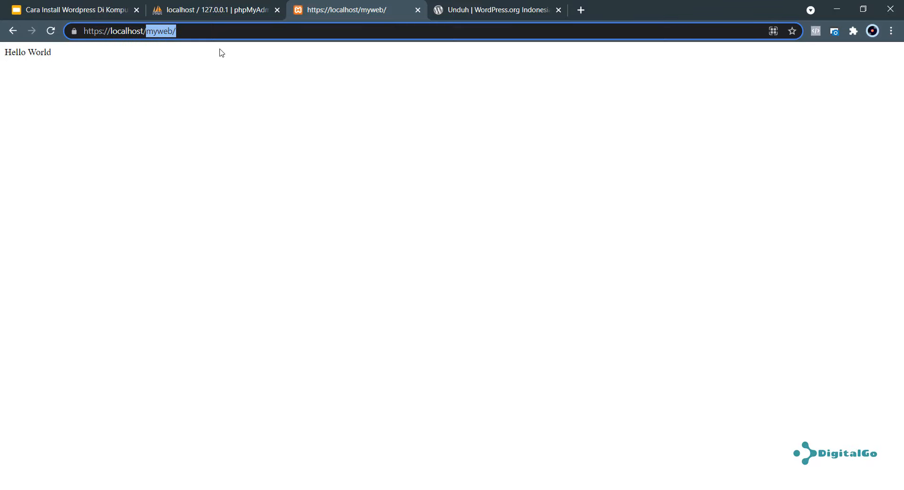
pyautogui.write('digitalgo')
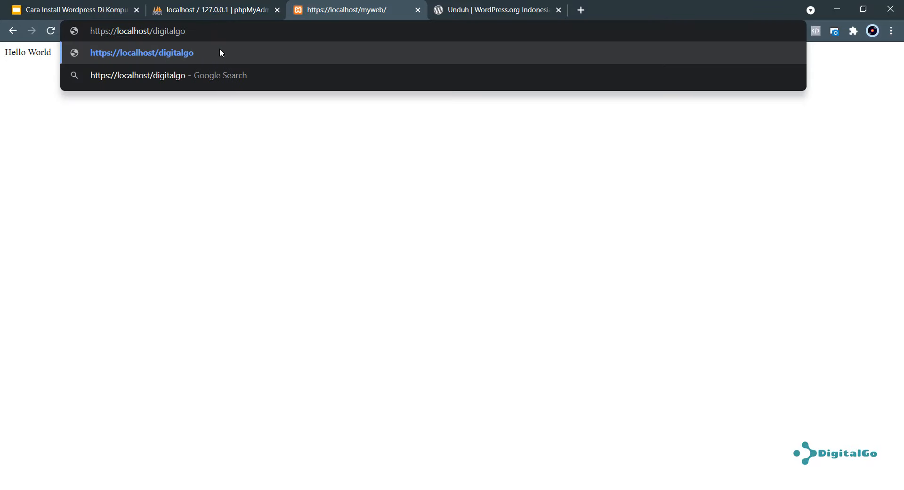
pyautogui.press('Return')
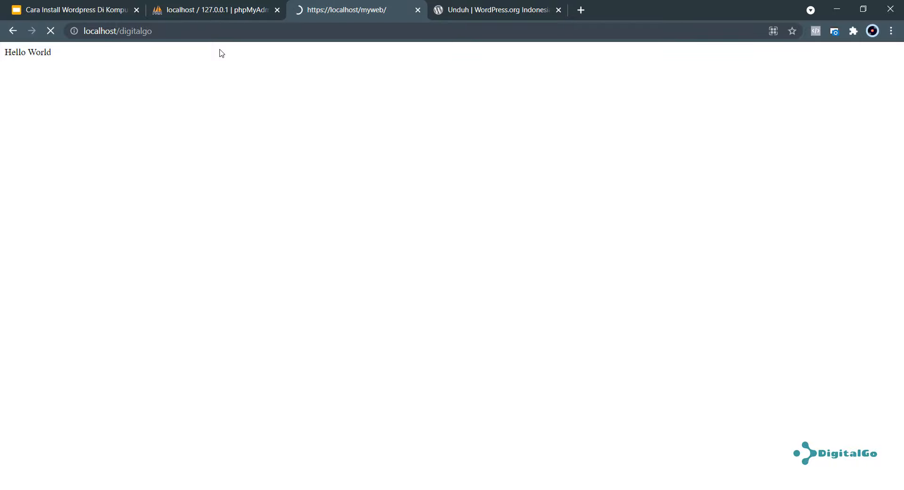
# Step: Close the WordPress.org download tab and continue the WordPress setup in English (United States), dismissing the translation popup
pyautogui.click(559, 11)
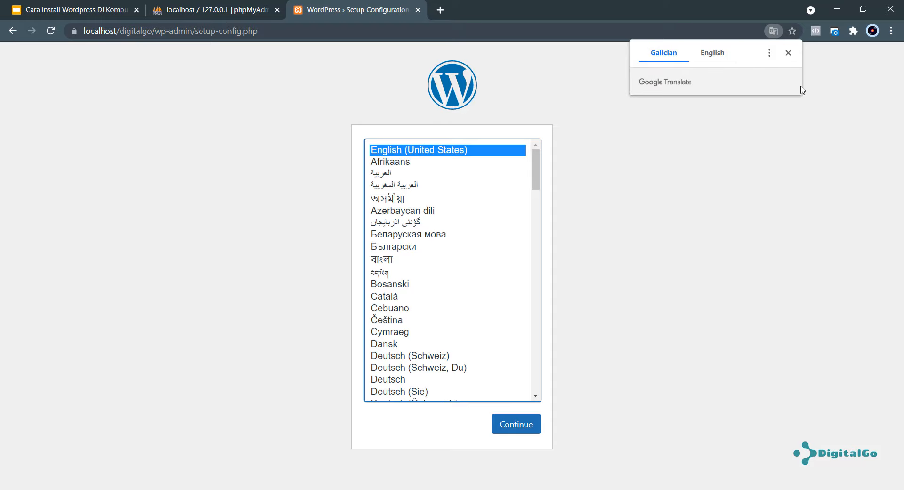
pyautogui.click(788, 52)
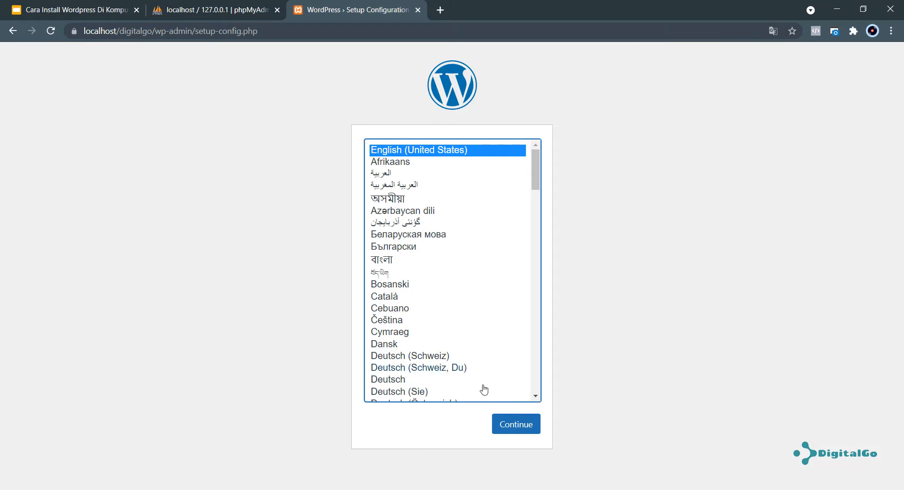
pyautogui.click(520, 427)
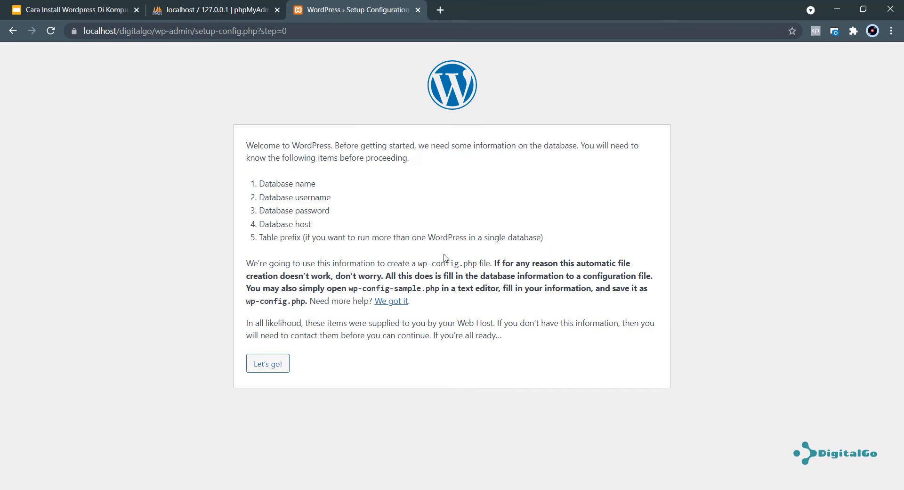